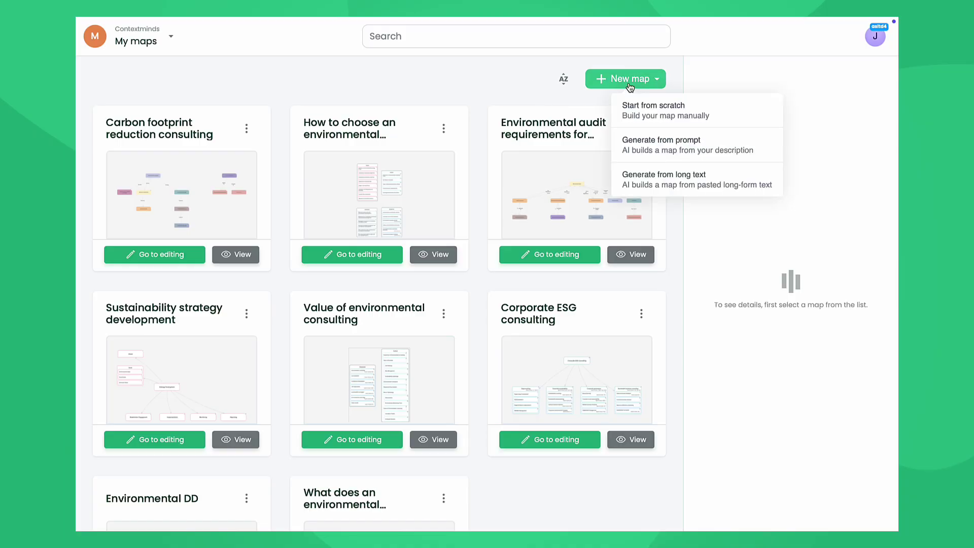
Step: Generate a Content topics map draft for blog posts from the pasted environmental consulting keywords
left_click(655, 142)
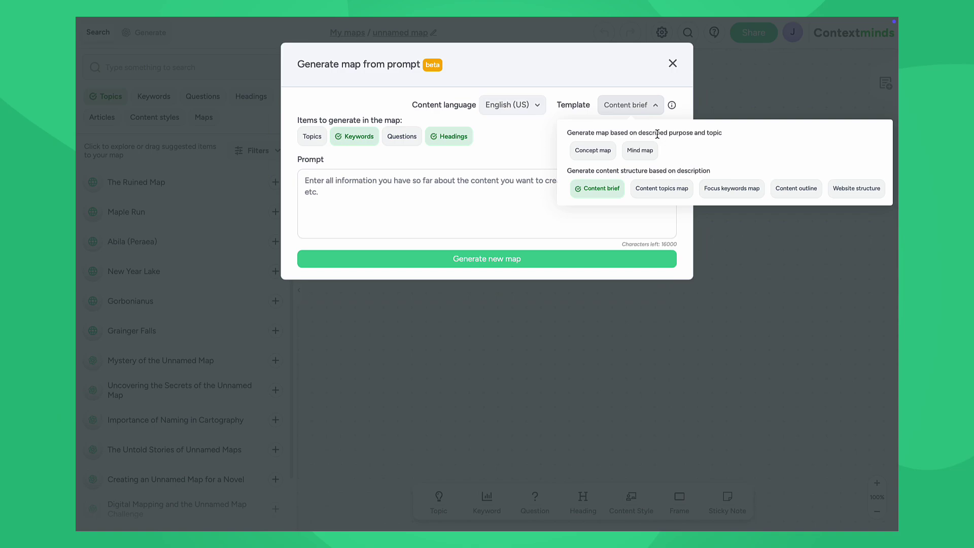
left_click(674, 193)
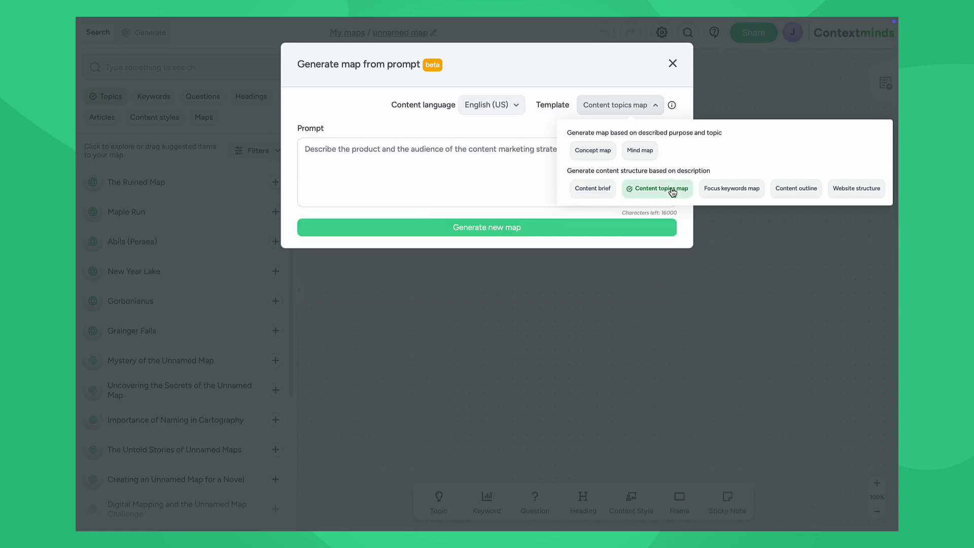
left_click(441, 153)
type("please create a brainstorming map for blog post topics that includes these keywords:")
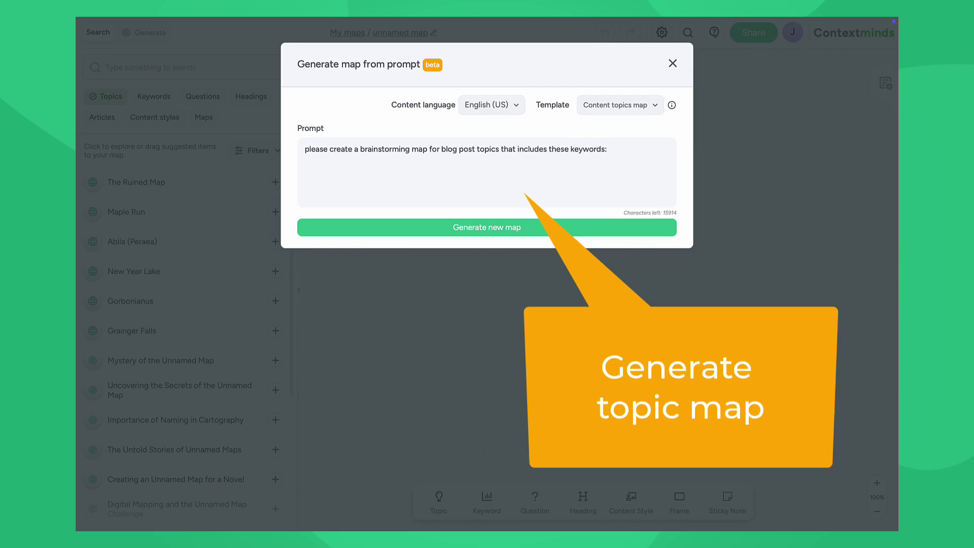
key("ctrl+v")
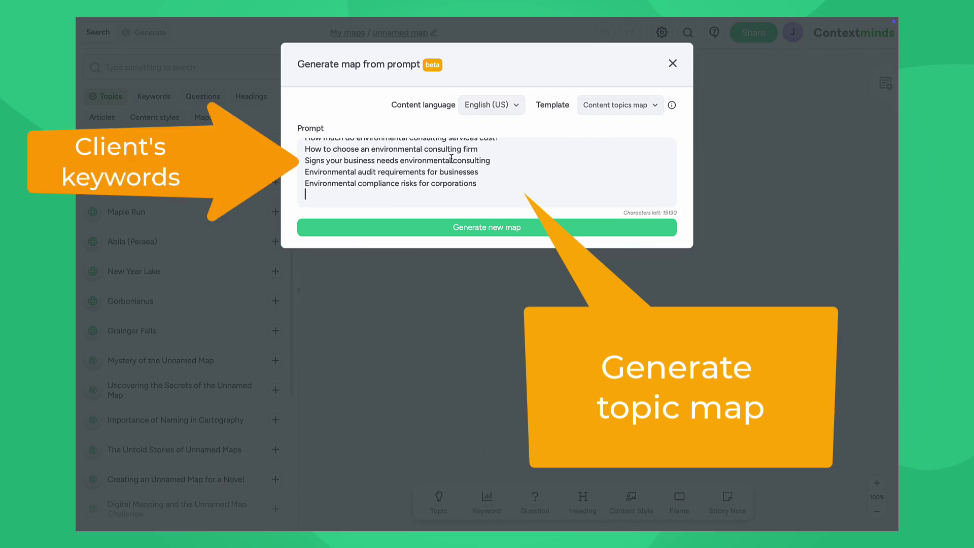
left_click(494, 226)
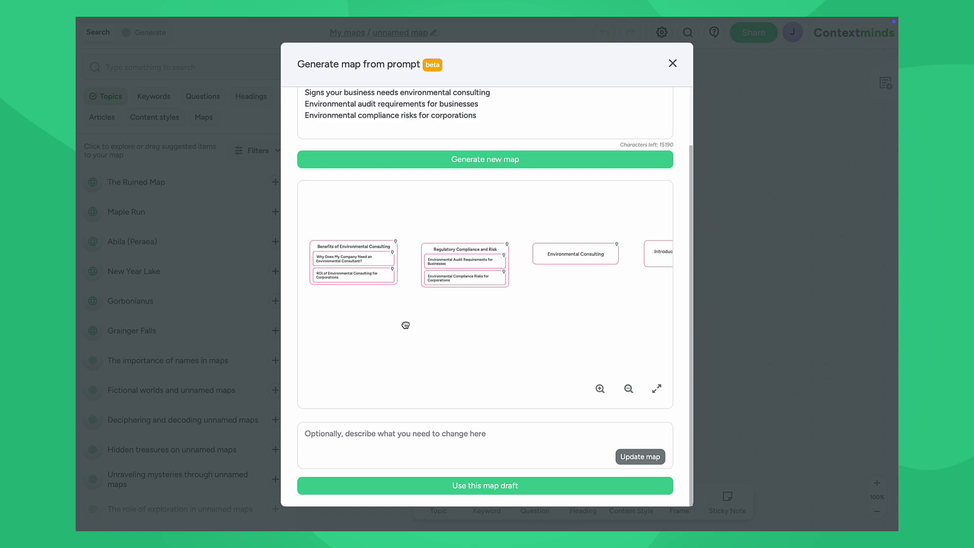
scroll(428, 310, "left", 3)
mouse_move(391, 321)
left_mouse_down()
mouse_move(602, 330)
mouse_move(383, 344)
left_mouse_up()
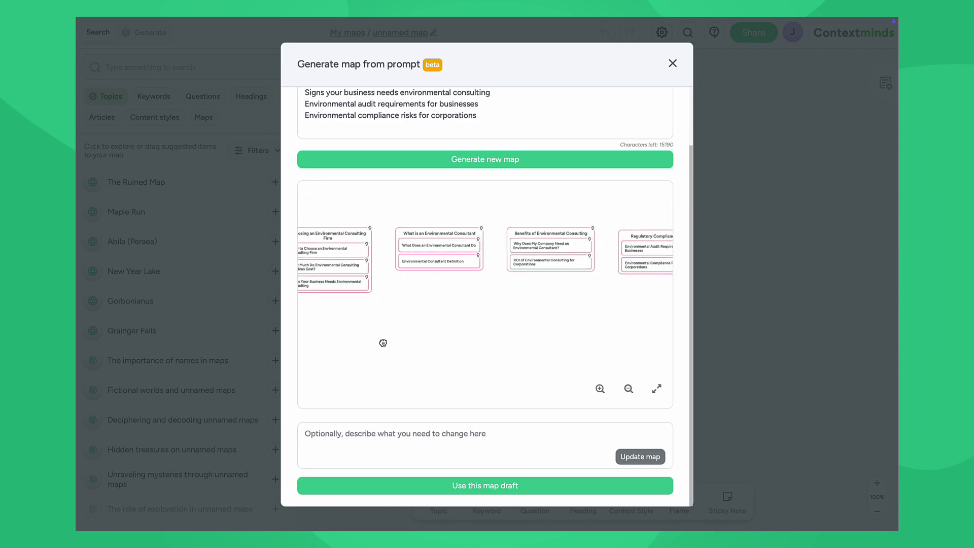
Step: Adopt the draft and add Costs and ROI and Selecting the Right Environmental Consulting Firm topics
left_click(552, 487)
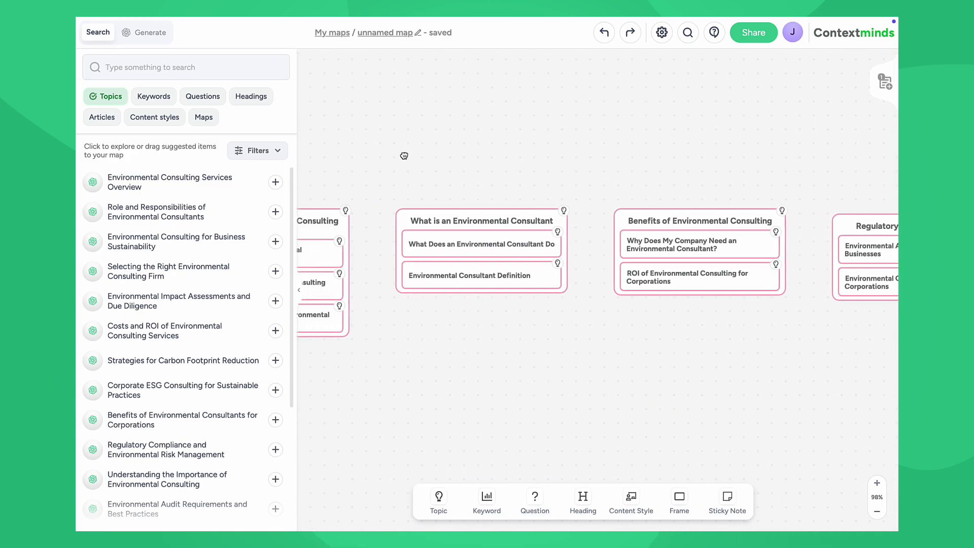
left_click_drag(404, 155, 787, 149)
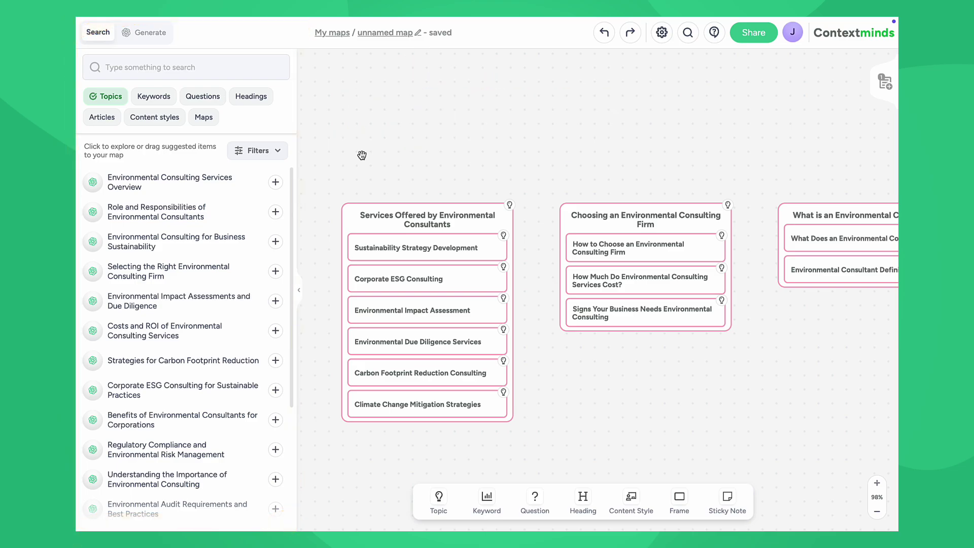
left_click_drag(148, 333, 423, 166)
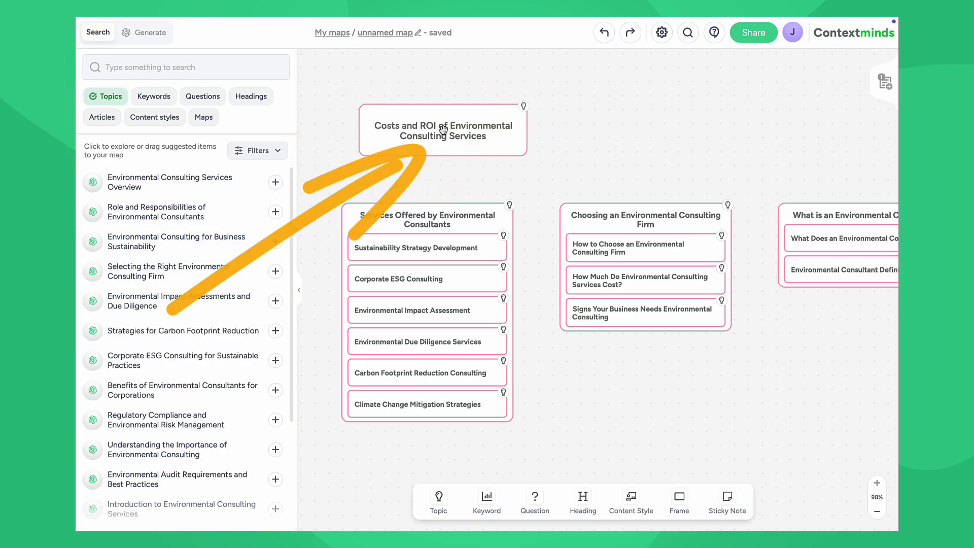
left_click_drag(160, 273, 636, 133)
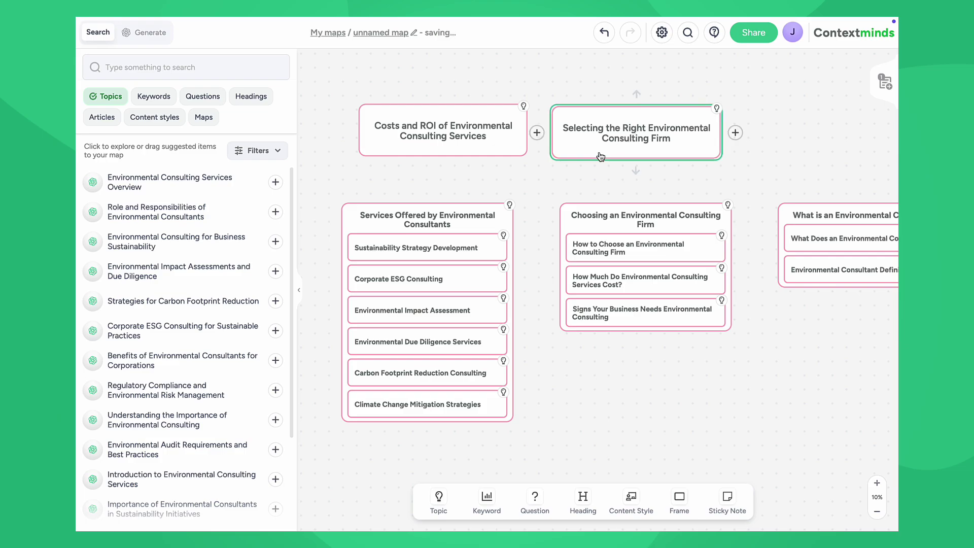
Step: Switch the sidebar suggestions from Headings and Questions to Articles
left_click(251, 97)
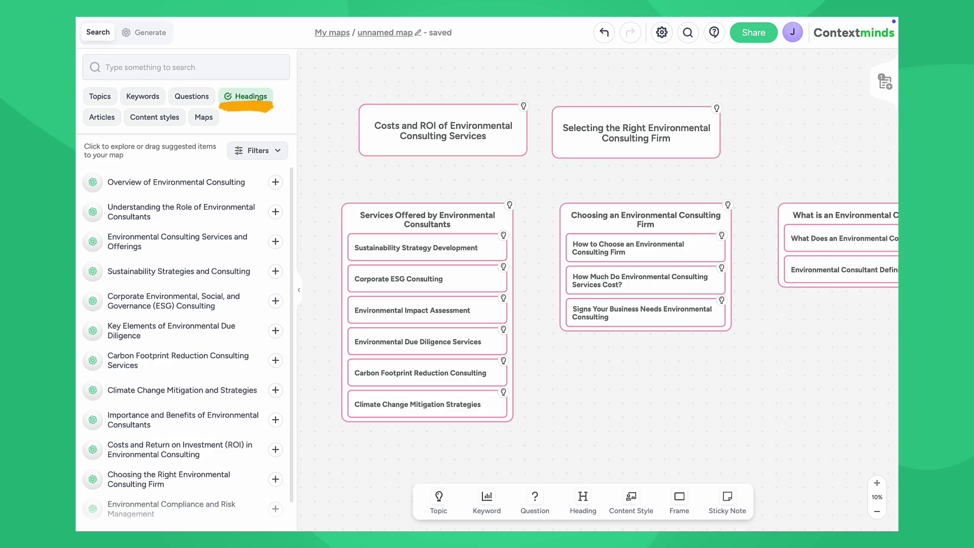
left_click(195, 98)
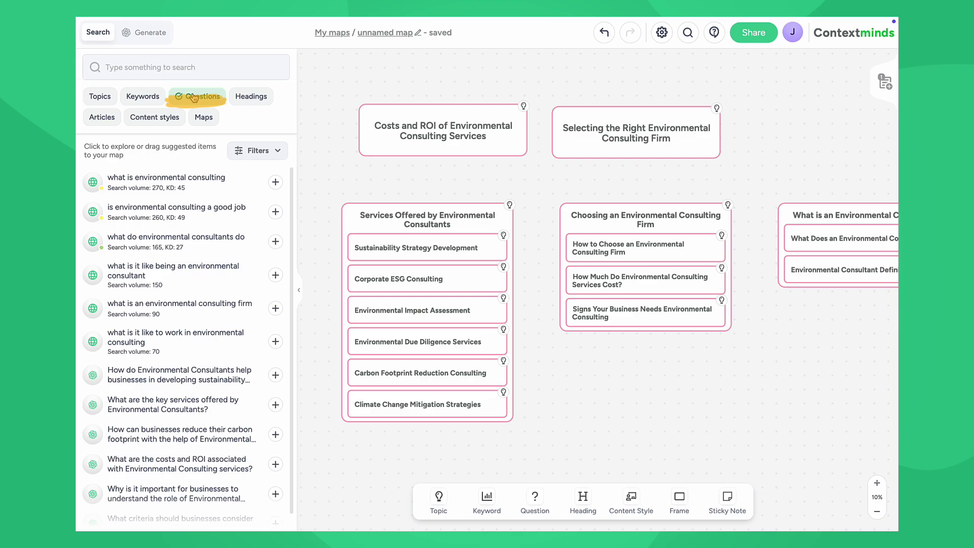
left_click(108, 120)
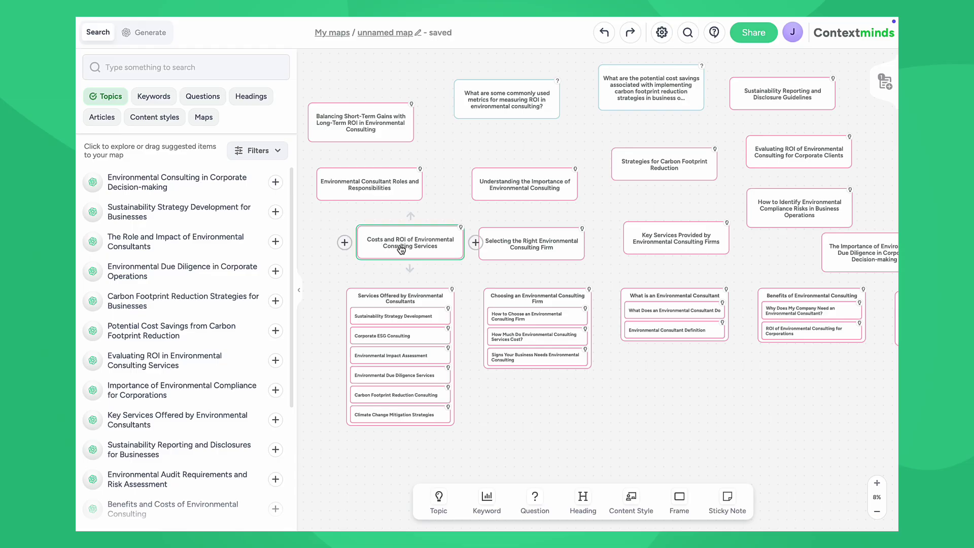
Step: Stack Costs and ROI, Balancing, the metrics question and Evaluating ROI below the Benefits group
left_click_drag(401, 250, 782, 378)
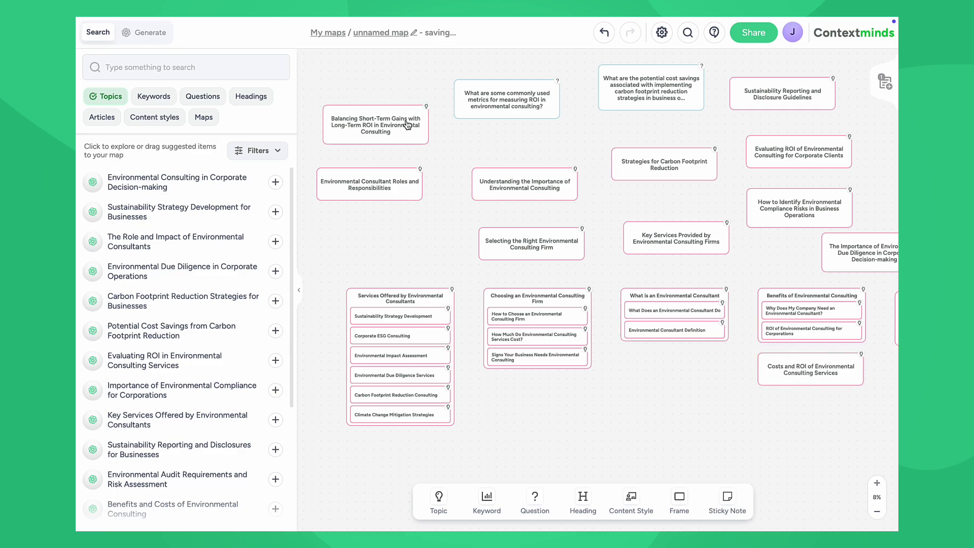
left_click_drag(408, 126, 825, 416)
left_click_drag(508, 102, 811, 463)
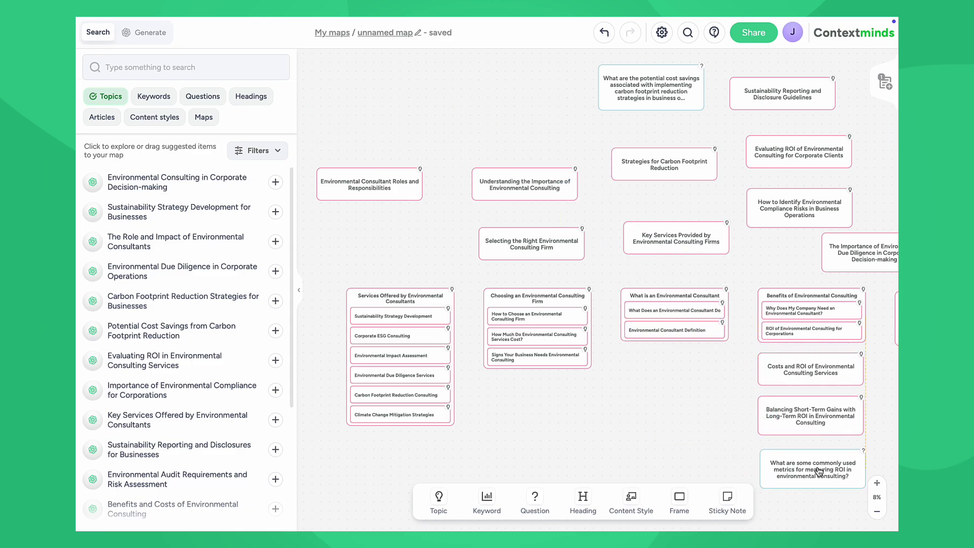
left_click_drag(752, 93, 768, 453)
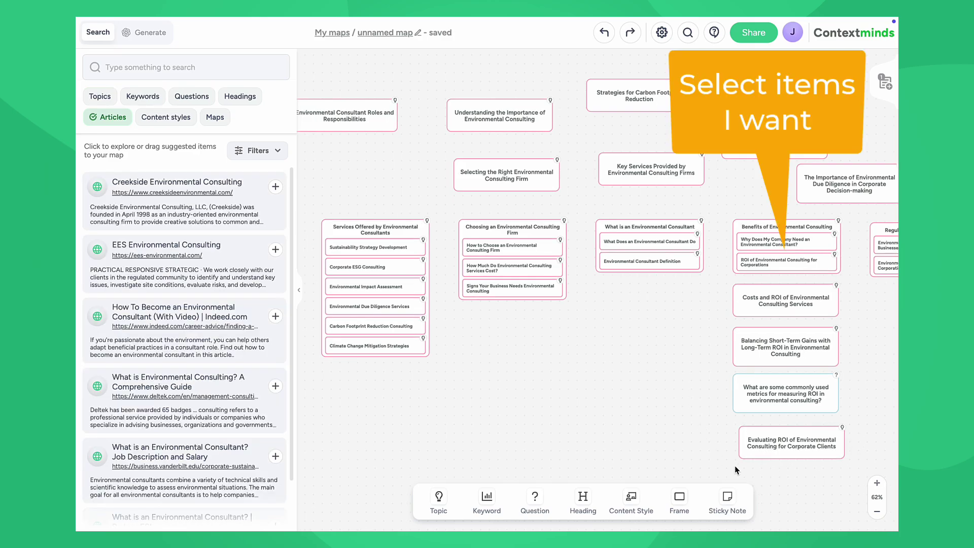
Step: Add the Balancing short-term Profitability article and merge the loose ROI topics into the Benefits group
mouse_move(734, 466)
left_mouse_down()
mouse_move(781, 332)
mouse_move(849, 211)
left_mouse_up()
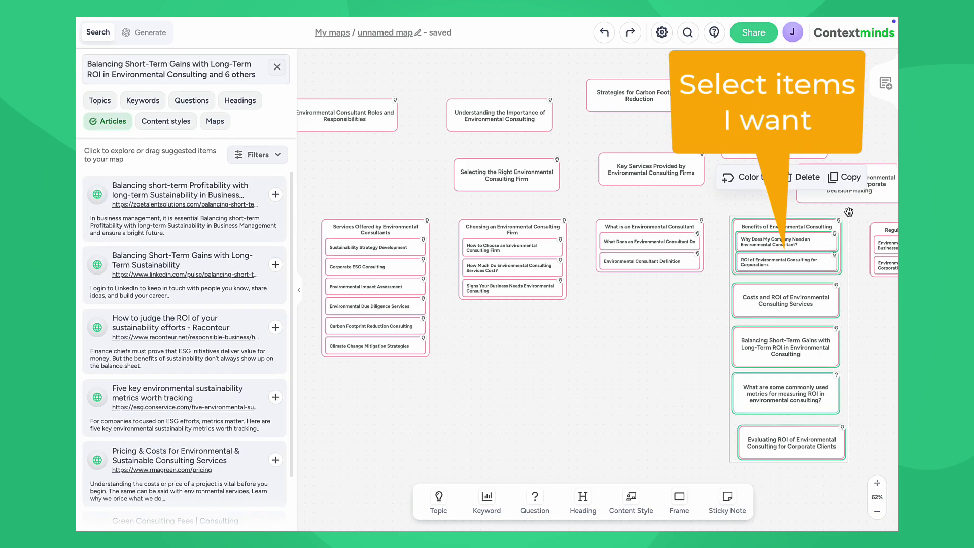
left_click(282, 156)
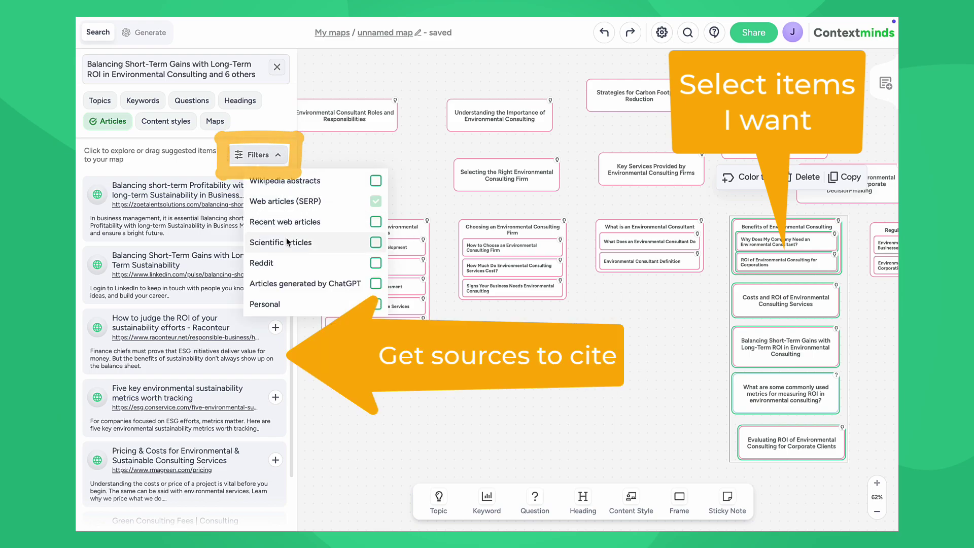
left_click(276, 157)
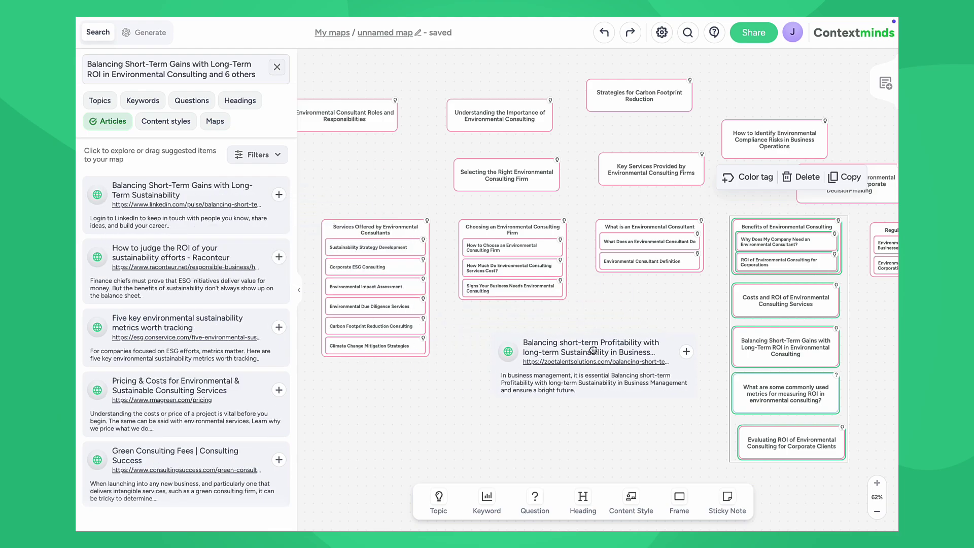
left_click_drag(189, 199, 533, 400)
mouse_move(733, 230)
left_mouse_down()
mouse_move(646, 289)
mouse_move(687, 418)
mouse_move(637, 292)
left_mouse_up()
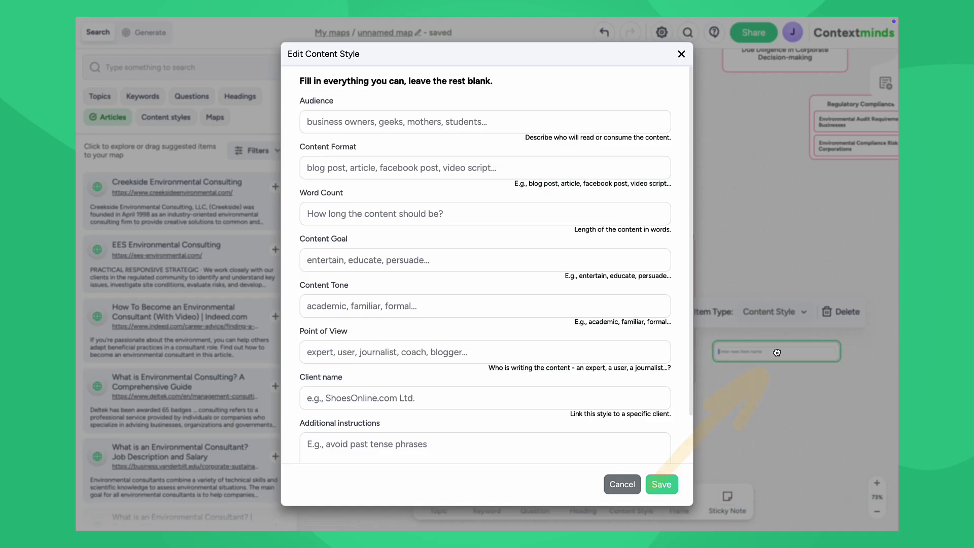
Step: Fill the style: business owners, 500-word blog post, educate/persuade, professional expert voice, client Acme
key("Tab")
type("blog post")
key("Tab")
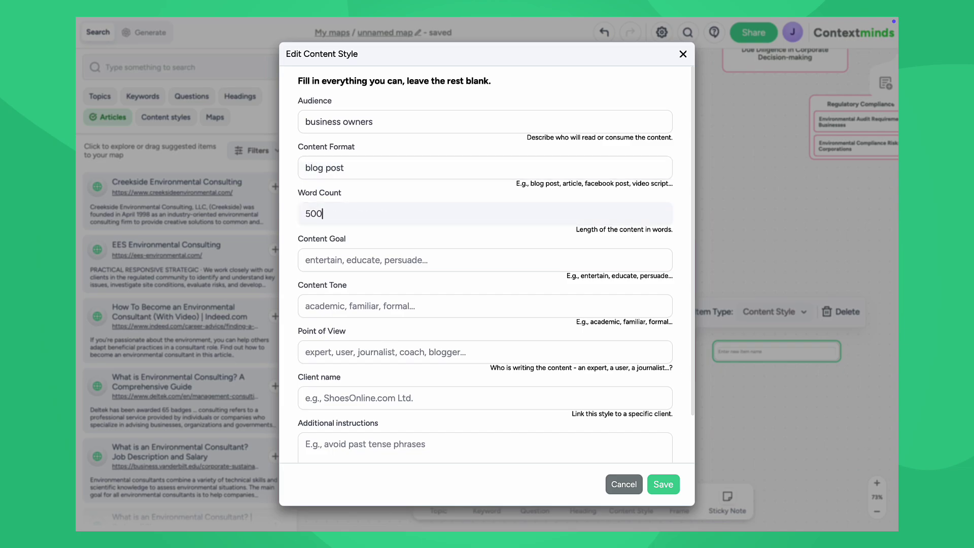
type("500 words")
key("Tab")
type("educa")
key("Tab")
type("professional, friendly")
key("Tab")
type("expert")
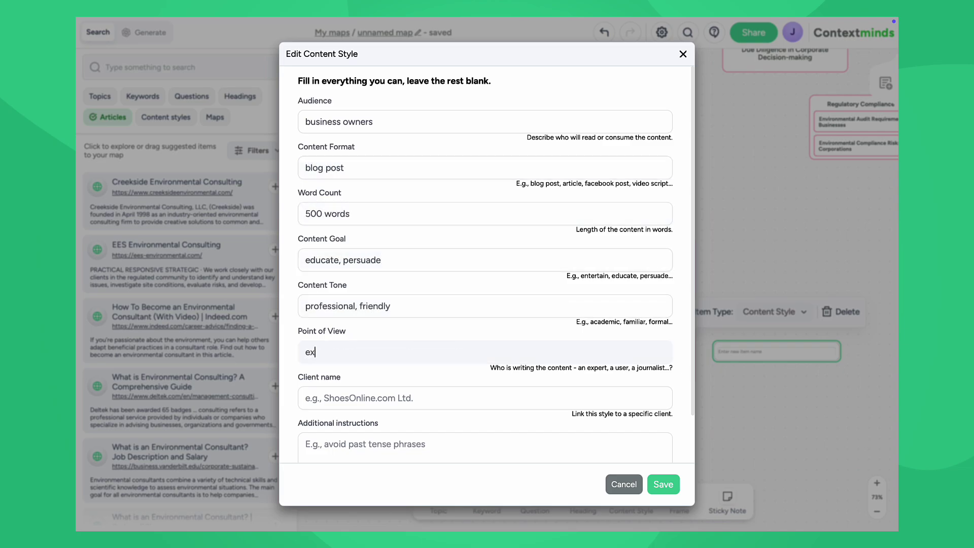
key("Tab")
type("Acme Environmental Consulting")
key("Tab")
type("please avoid using passive voice")
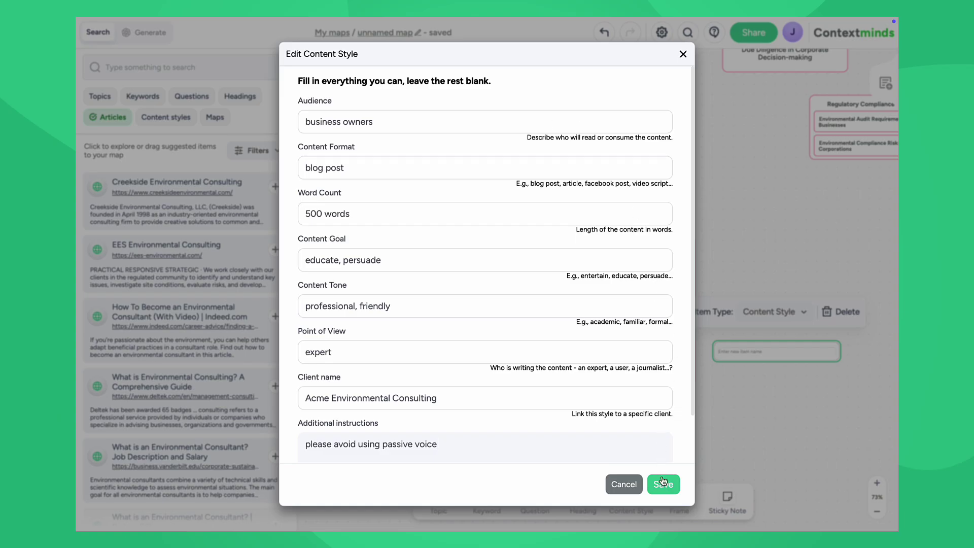
Step: Save the content style, select all topics, sources and style, and generate an outline
left_click(662, 484)
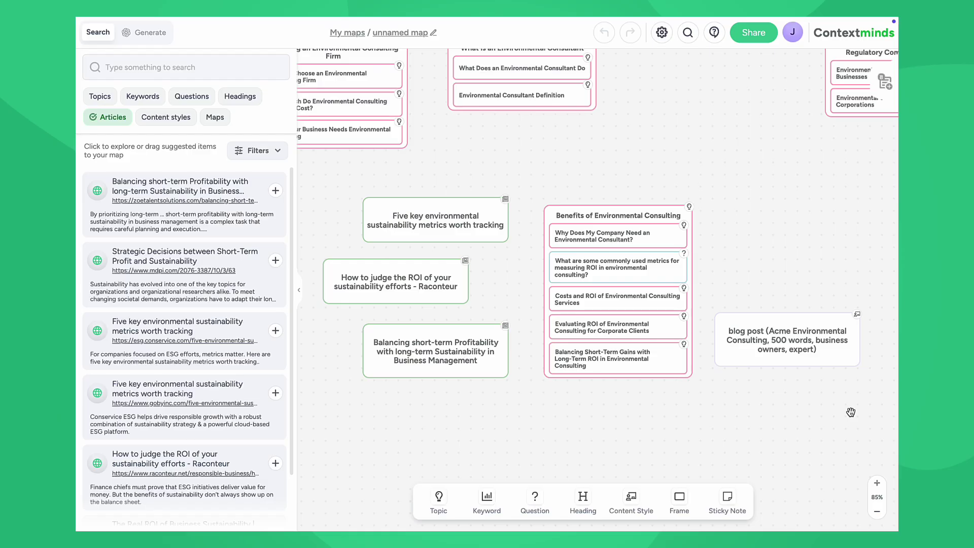
left_click_drag(636, 351, 295, 161)
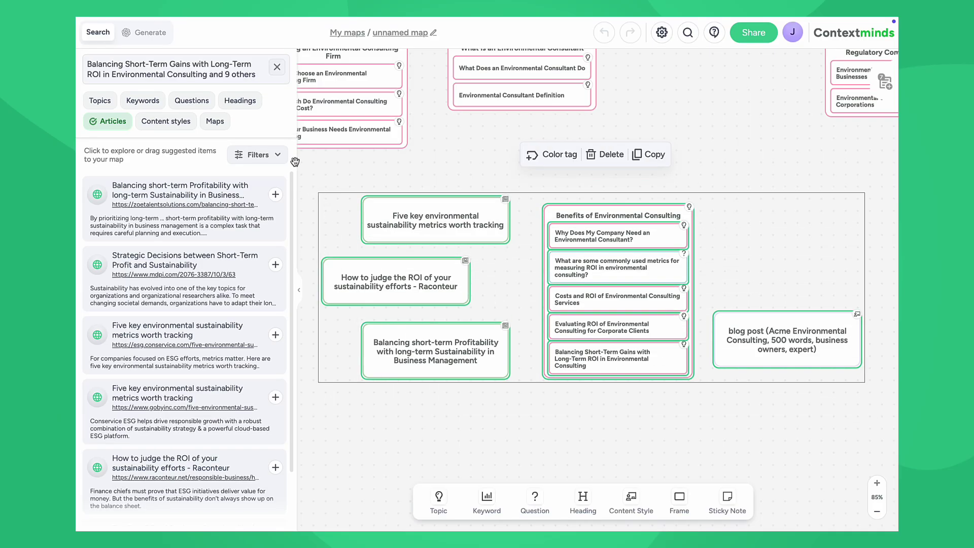
left_click(158, 37)
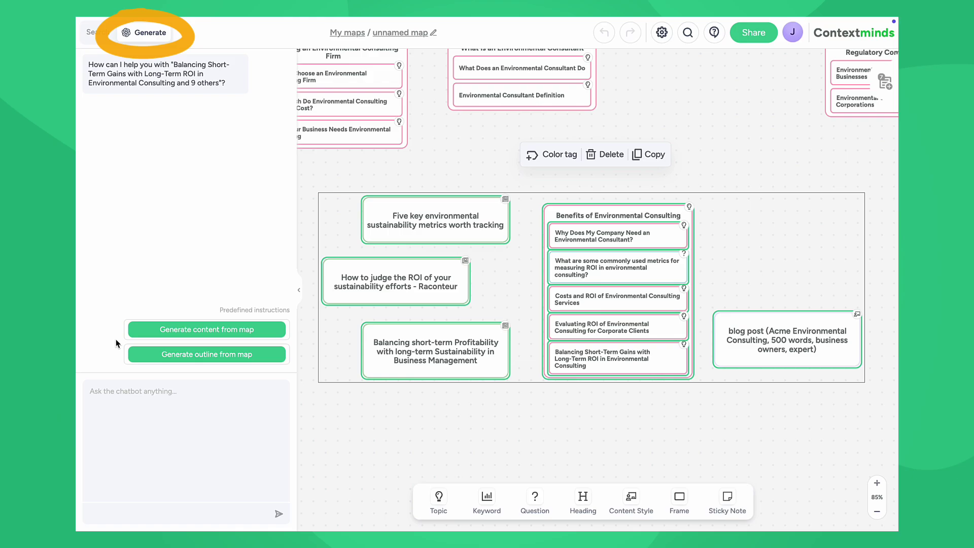
left_click(145, 355)
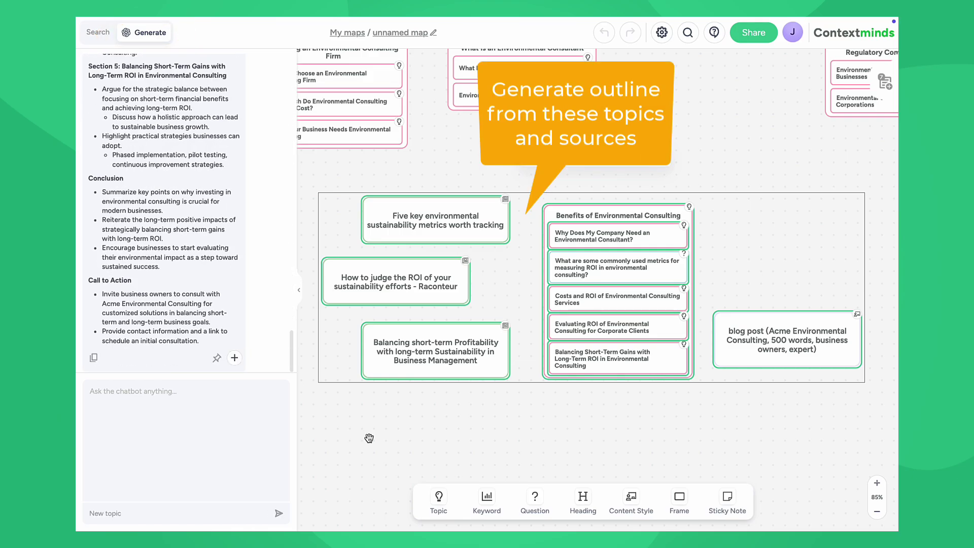
scroll(164, 219, "up", 3)
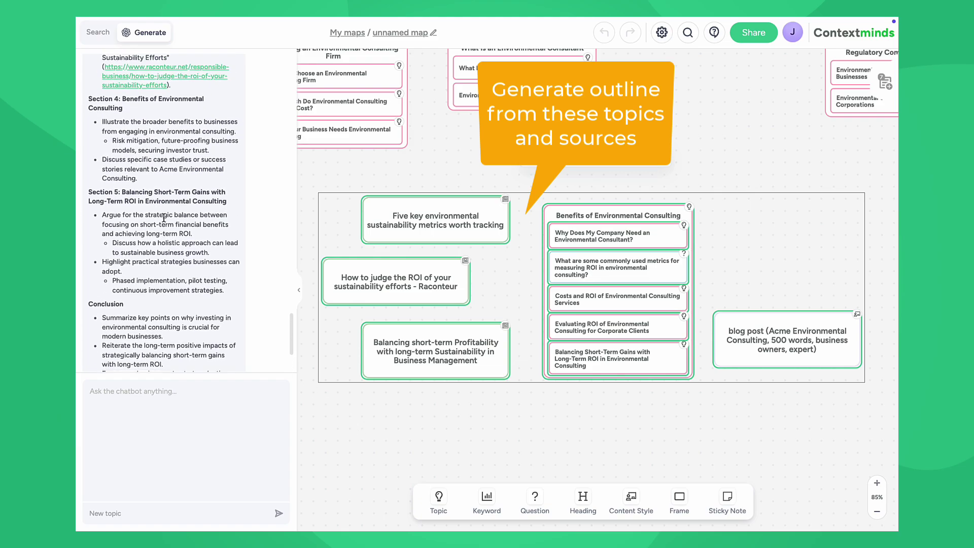
scroll(164, 218, "up", 3)
scroll(163, 219, "up", 3)
scroll(164, 219, "up", 3)
scroll(163, 218, "up", 2)
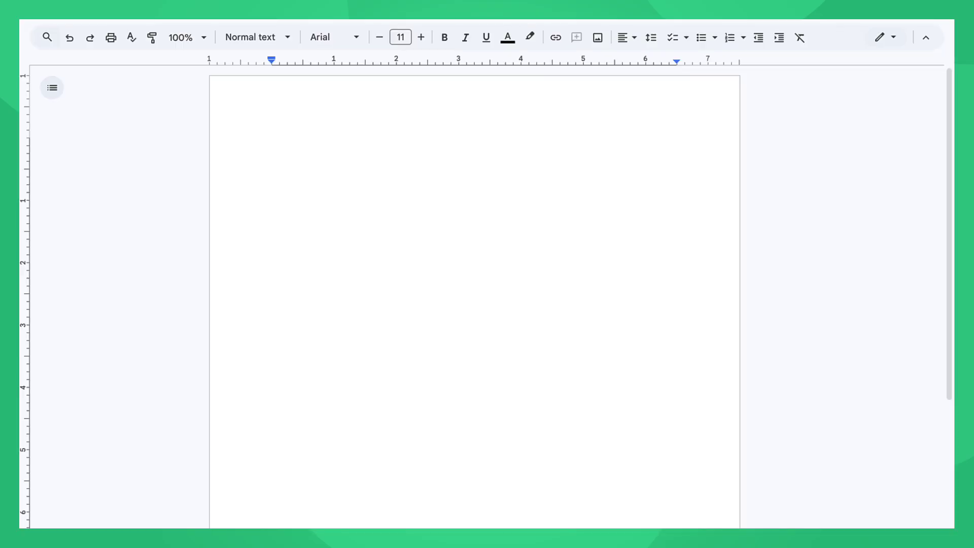
Step: Paste the generated blog outline into the blank Google Doc
key("ctrl+v")
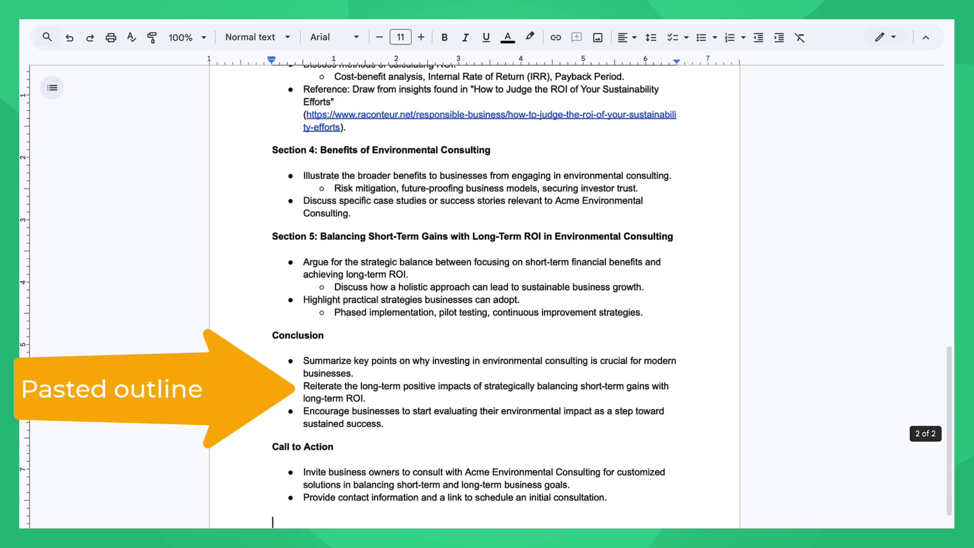